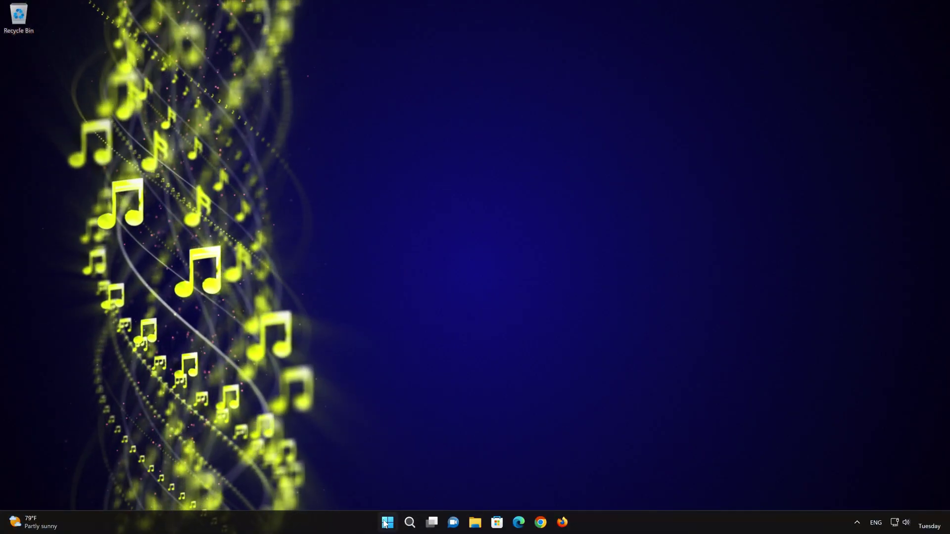
Step: Launch Settings from the Start menu and go to the Apps page
key(super)
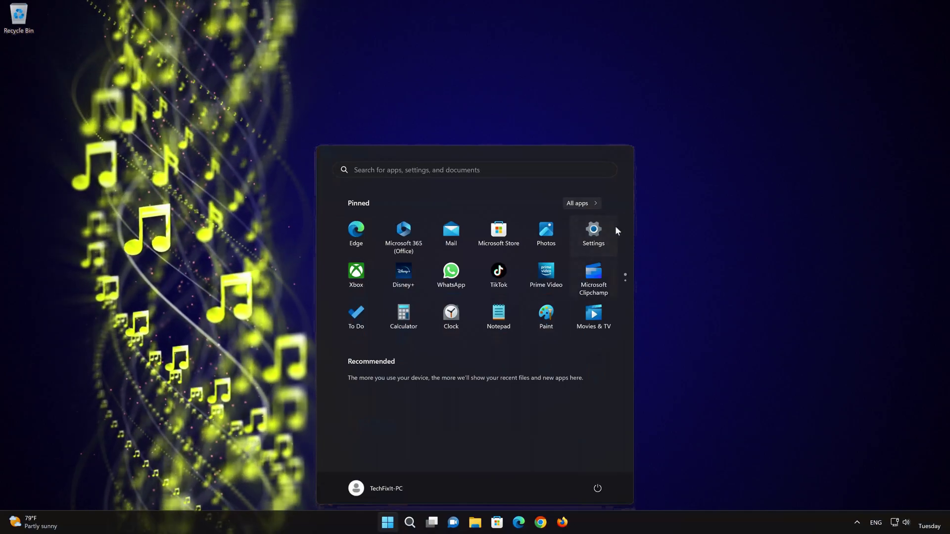
click(592, 236)
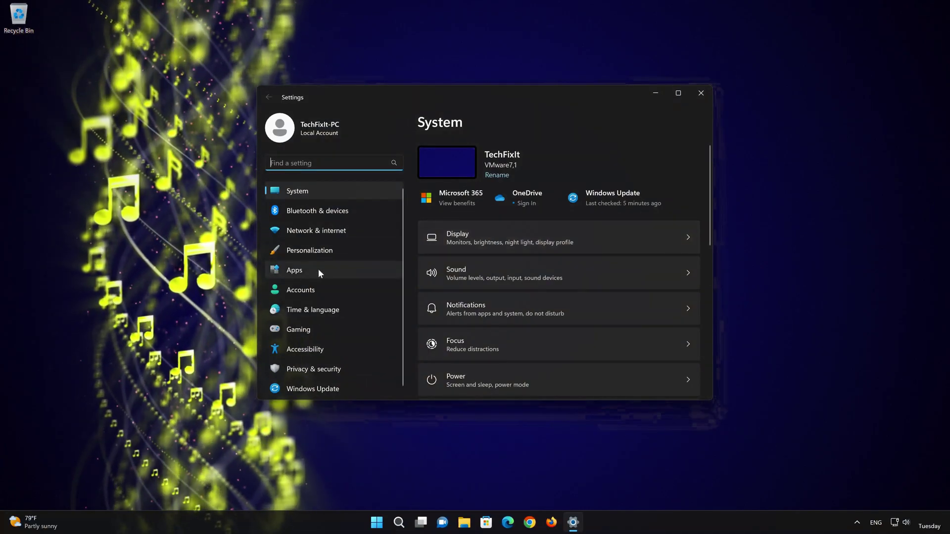
click(303, 267)
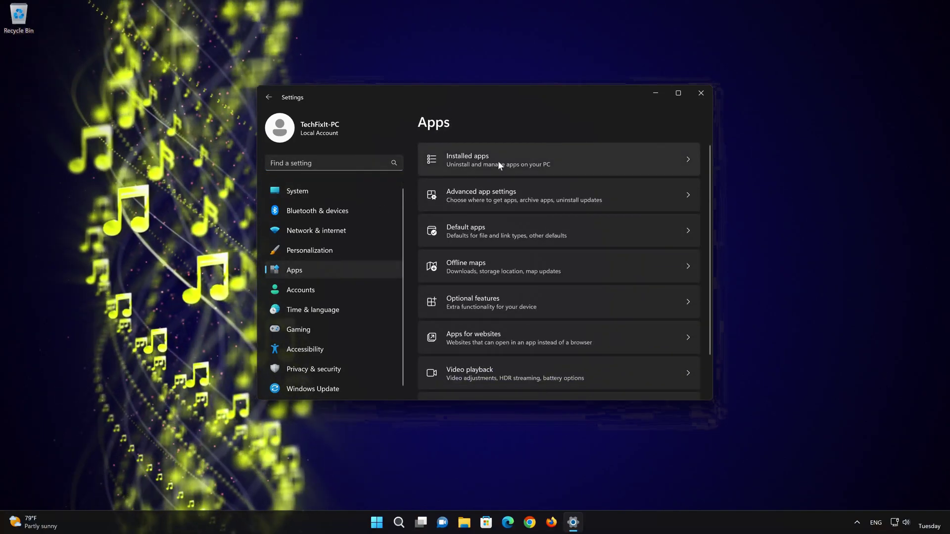
Step: Open the '...' options menu for Paint in the Installed apps list
click(498, 161)
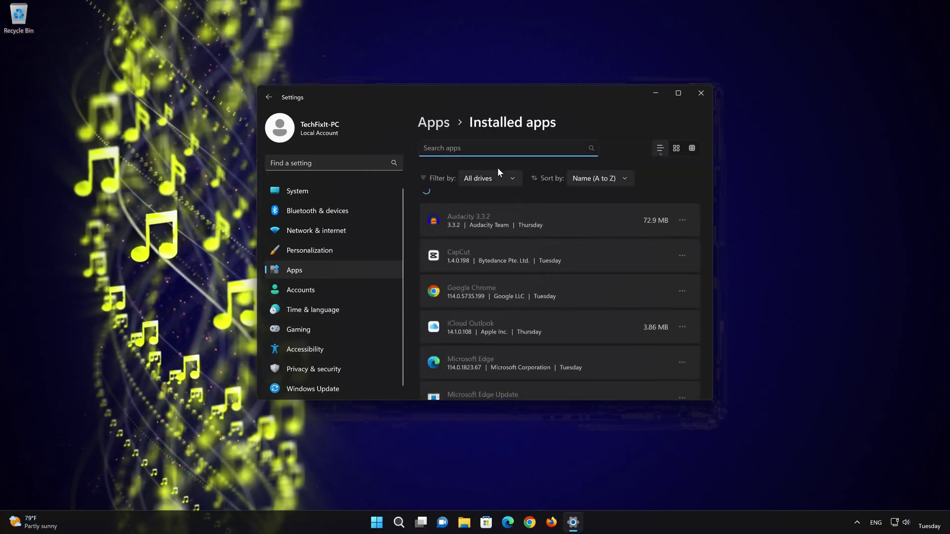
scroll(539, 240, down, 5)
scroll(539, 240, down, 5)
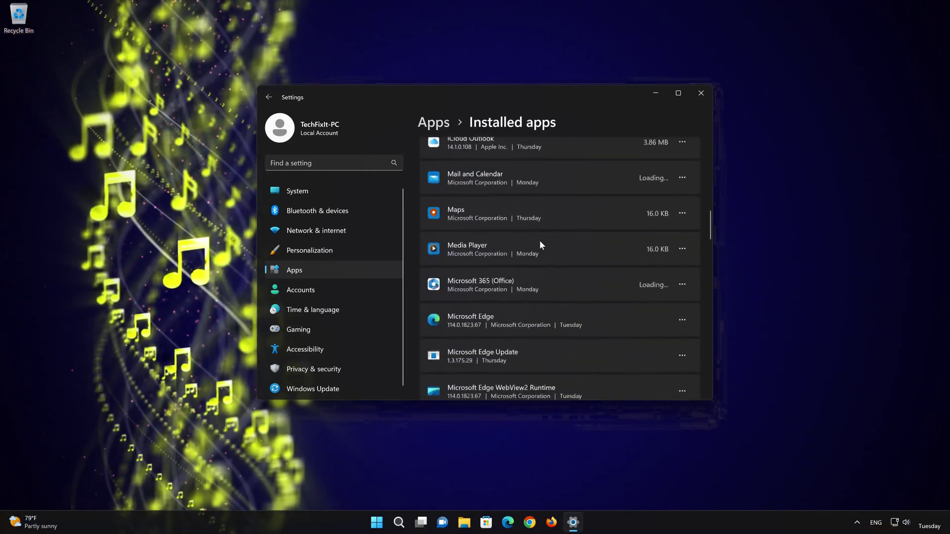
scroll(539, 240, down, 5)
scroll(540, 240, down, 5)
scroll(539, 240, down, 5)
scroll(540, 240, down, 3)
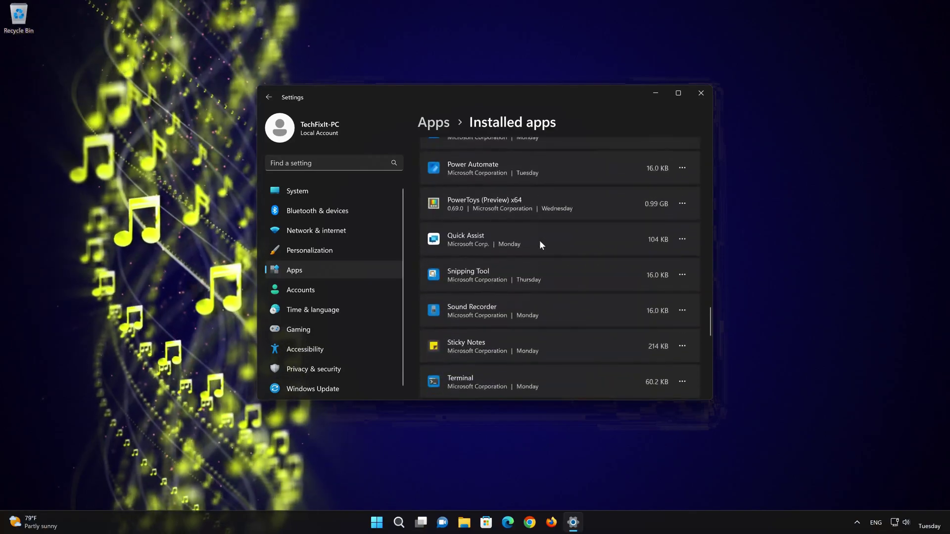
scroll(540, 240, up, 1)
scroll(539, 240, up, 2)
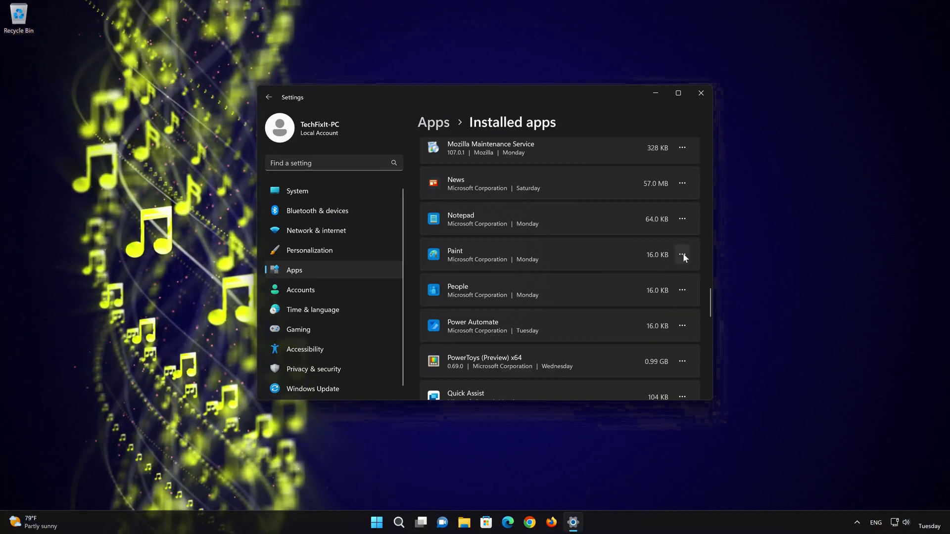
click(683, 255)
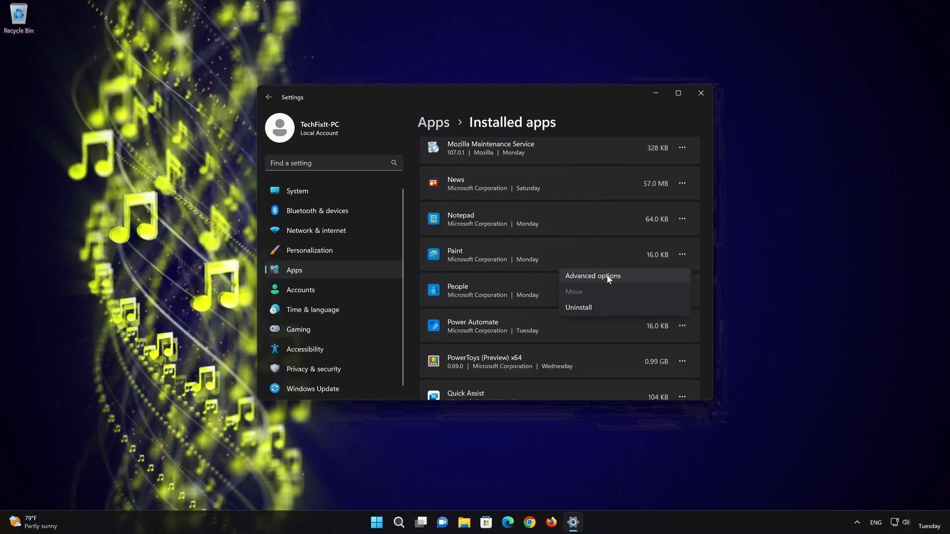
Step: Uninstall Paint from its Advanced options page, confirm the removal, and close Settings
click(609, 277)
scroll(607, 279, down, 5)
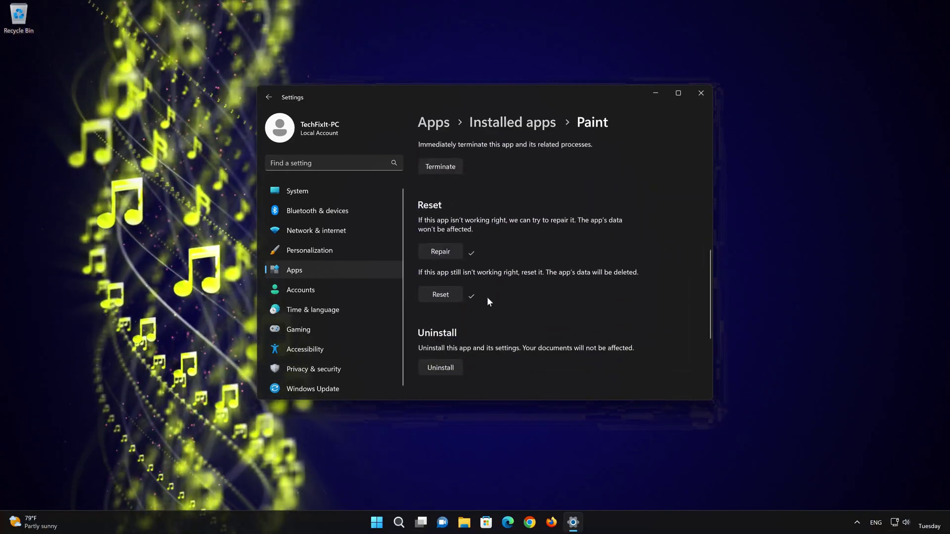
scroll(488, 301, down, 3)
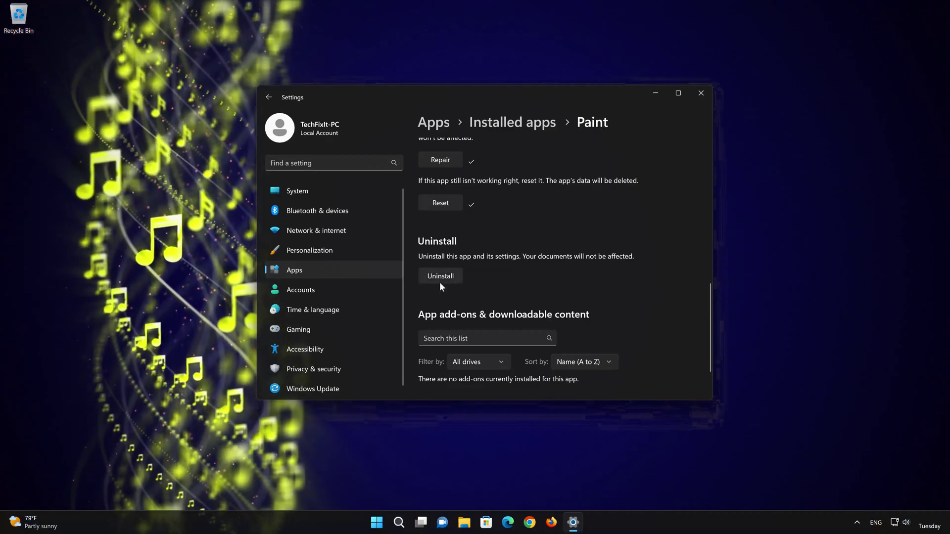
click(441, 278)
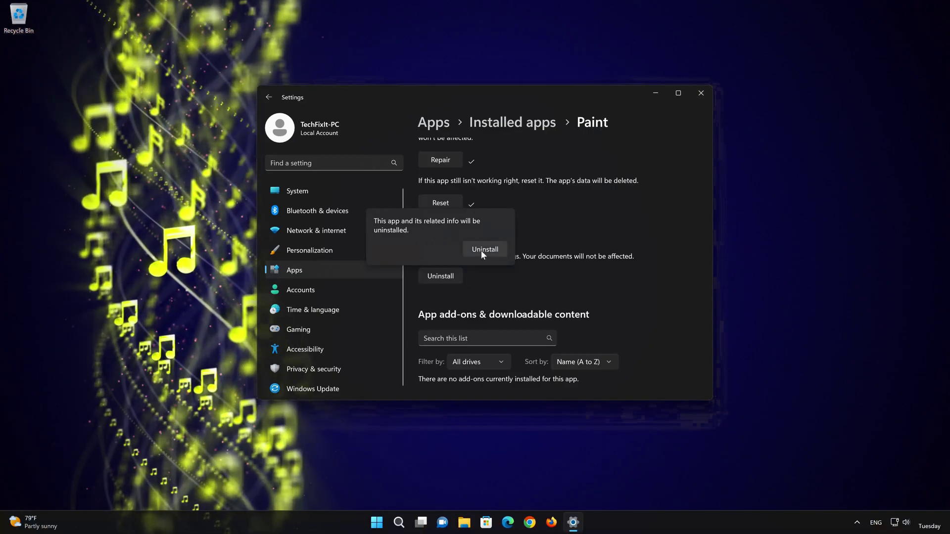
click(485, 250)
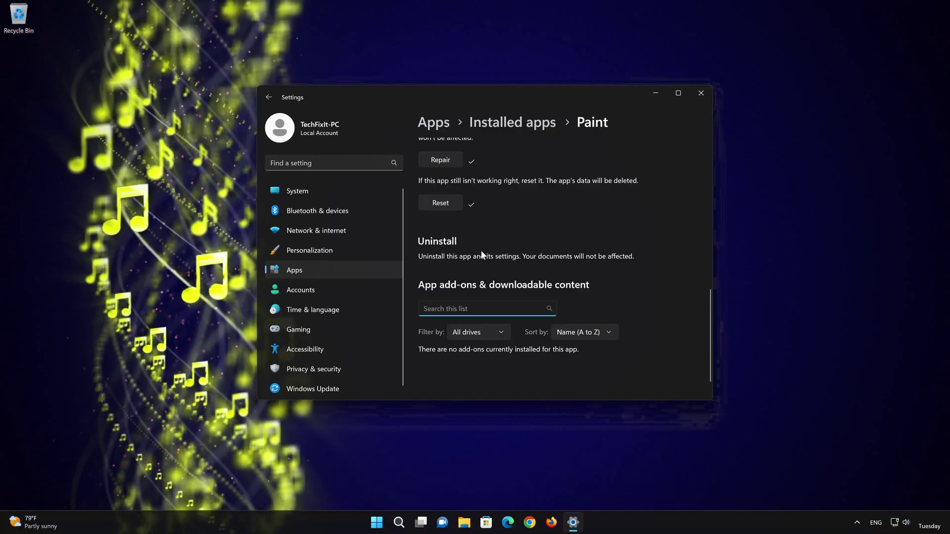
click(697, 94)
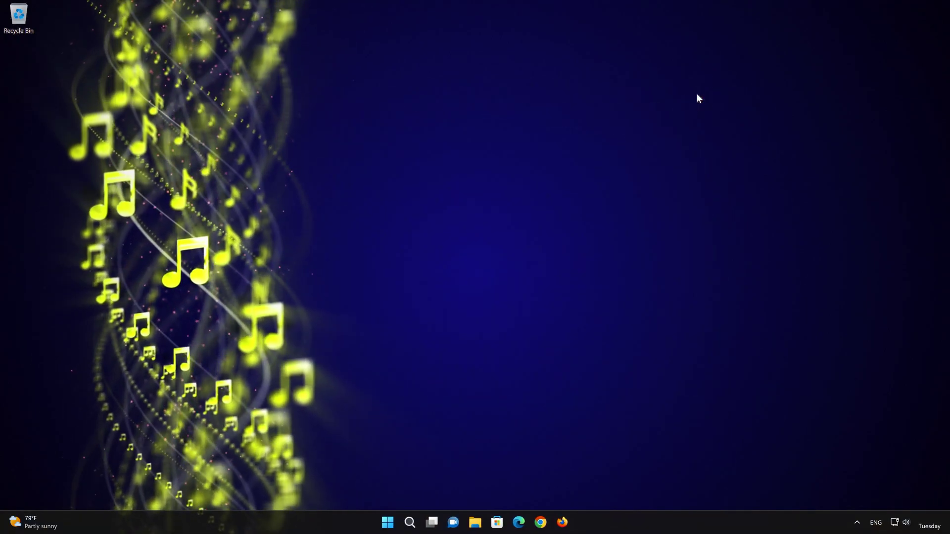